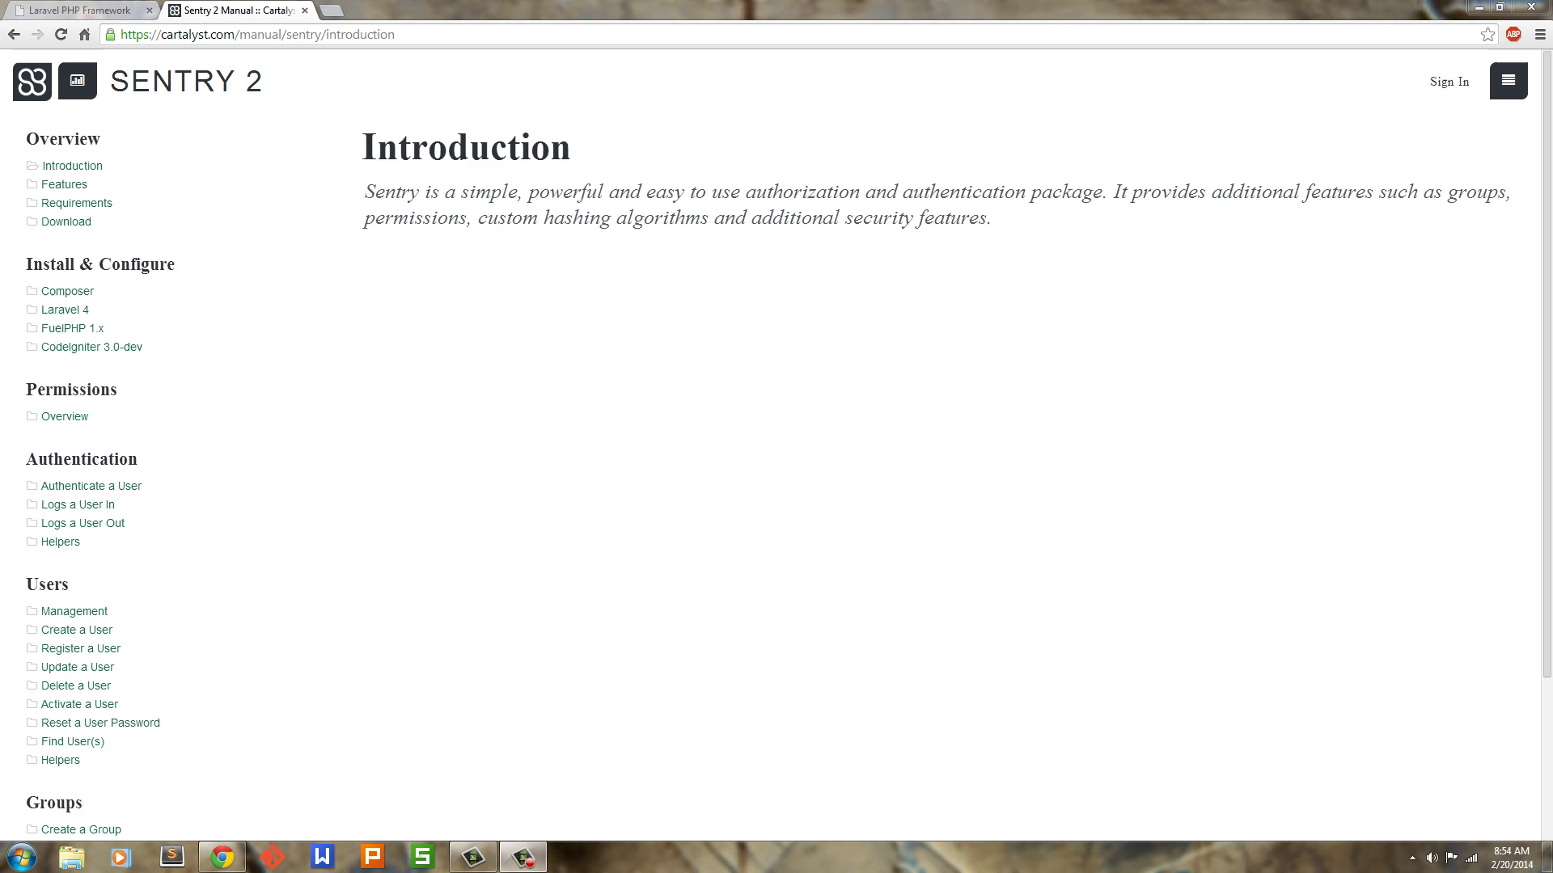
- Open the Features page under Overview in the Sentry 2 Manual sidebar
{"action": "left_click", "coordinate": [64, 188]}
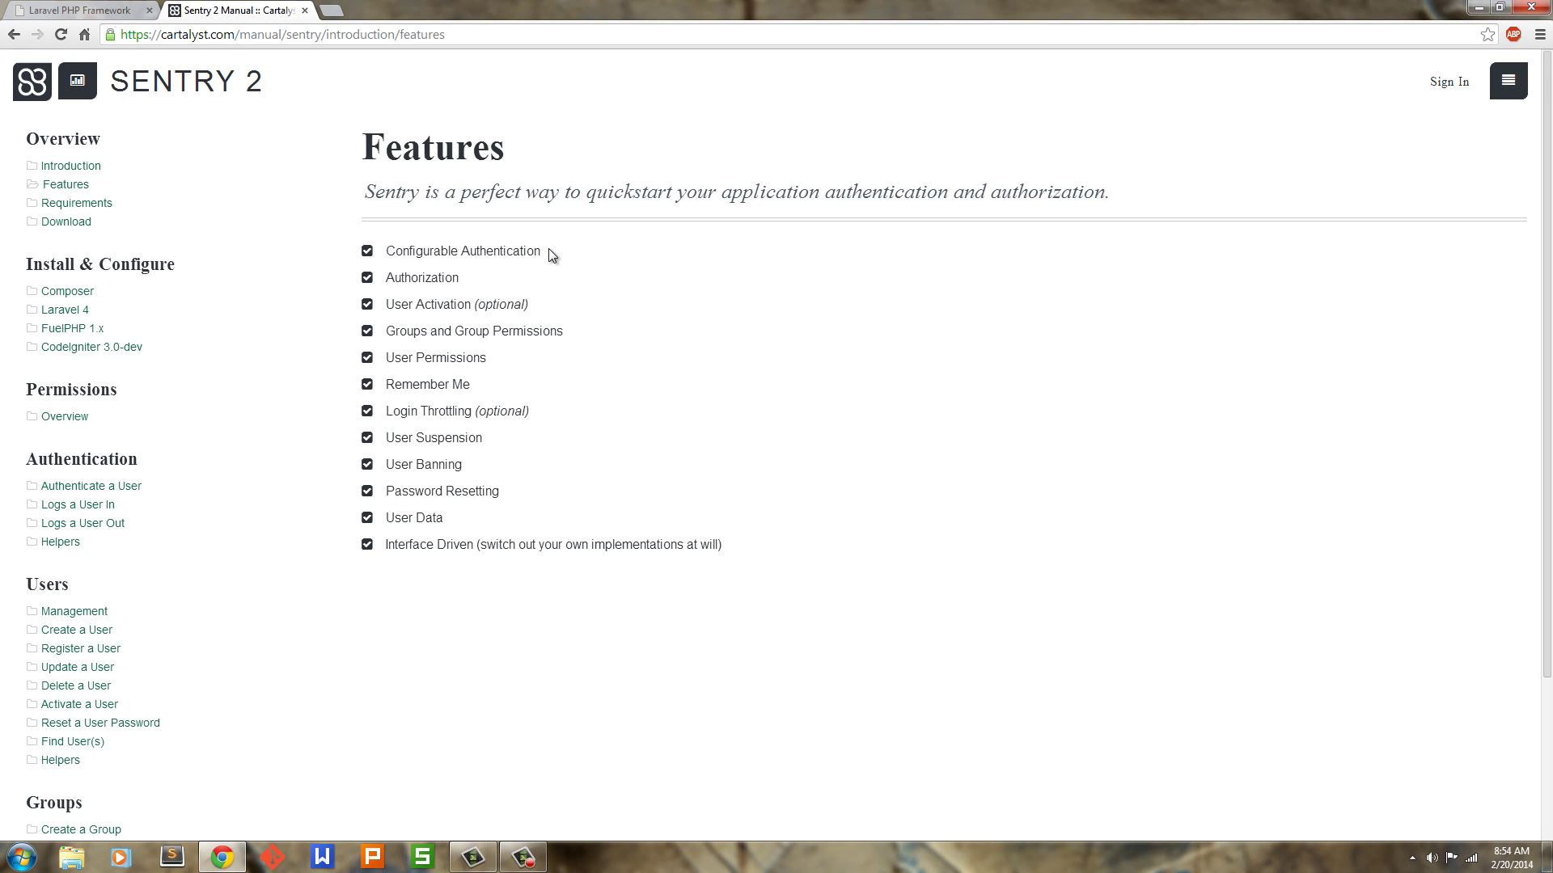